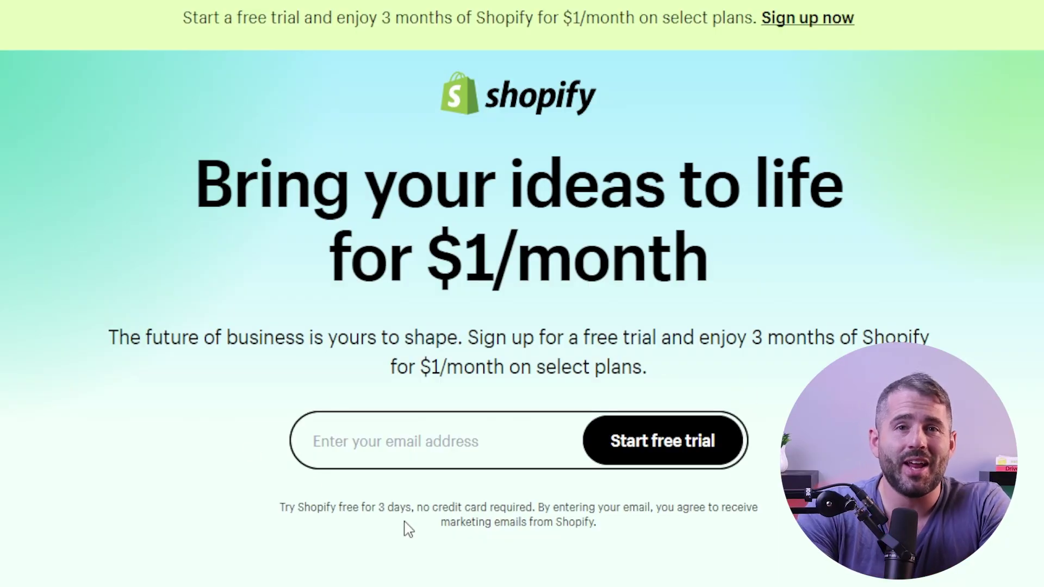
- Start the free trial, choose An online store, and skip the remaining onboarding questions
{"action": "left_click", "coordinate": [613, 446]}
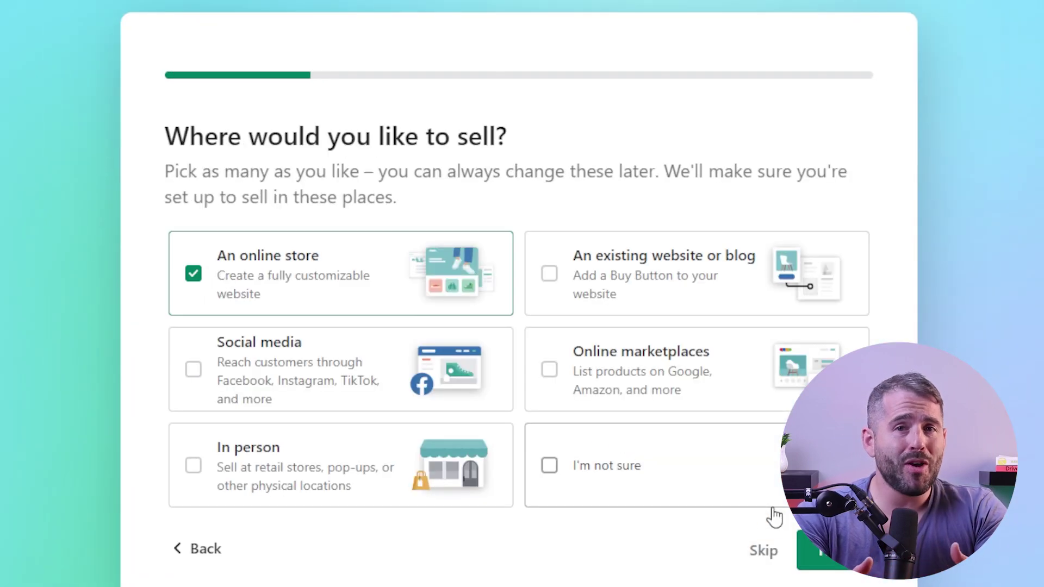
{"action": "left_click", "coordinate": [763, 550]}
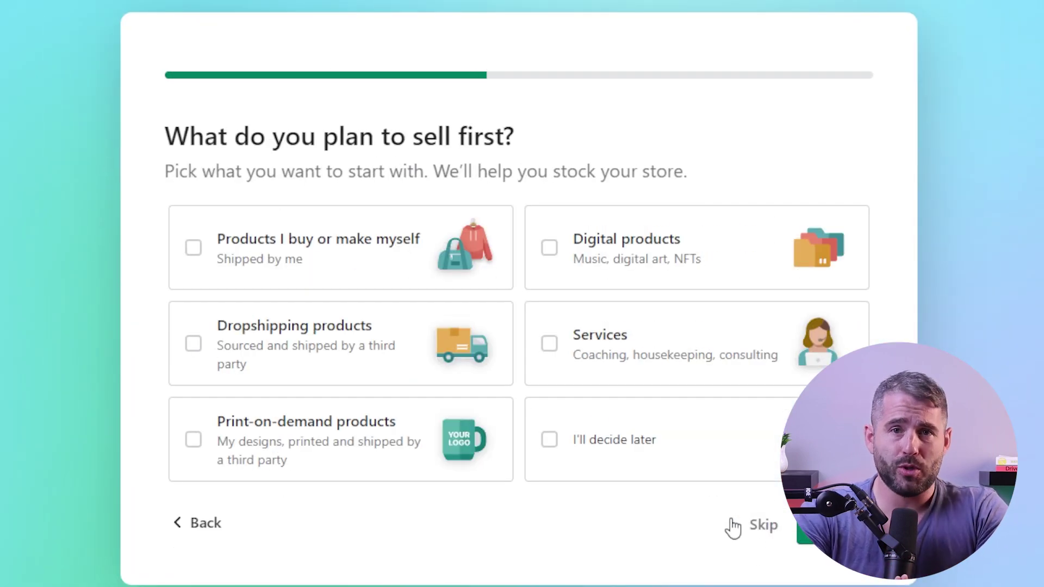
{"action": "left_click", "coordinate": [763, 526]}
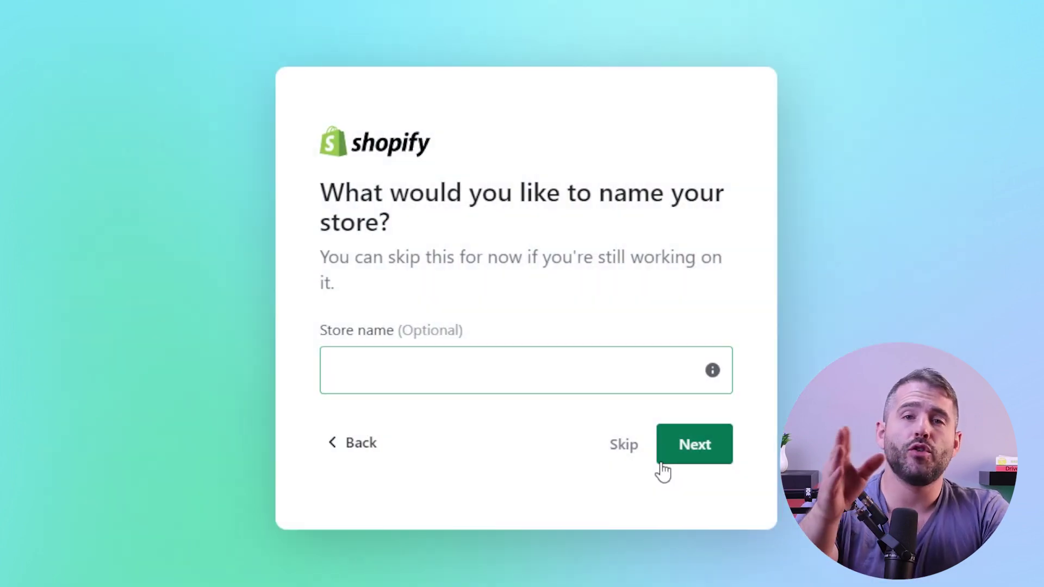
{"action": "left_click", "coordinate": [629, 457]}
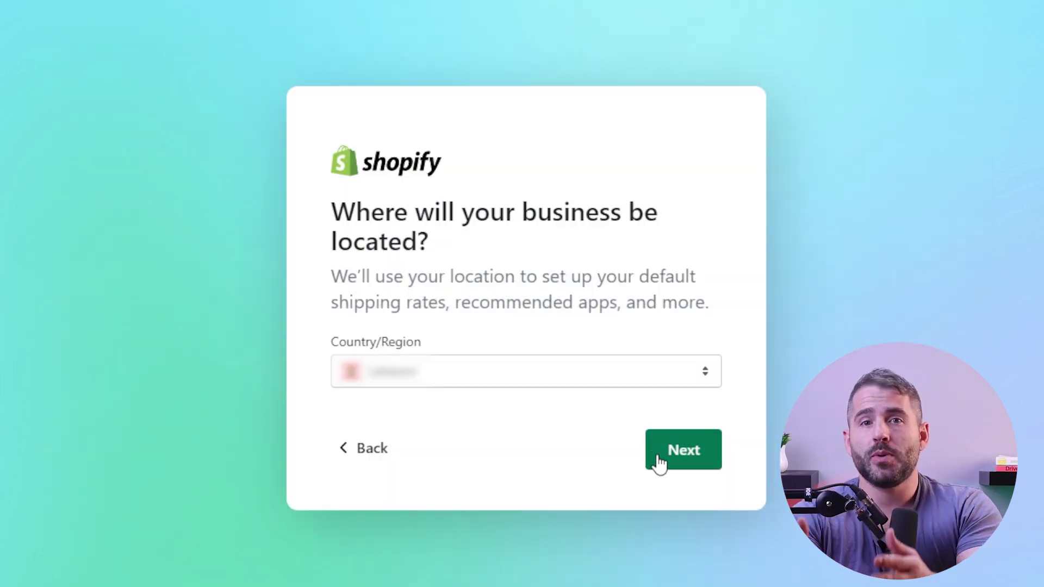
{"action": "left_click", "coordinate": [660, 464]}
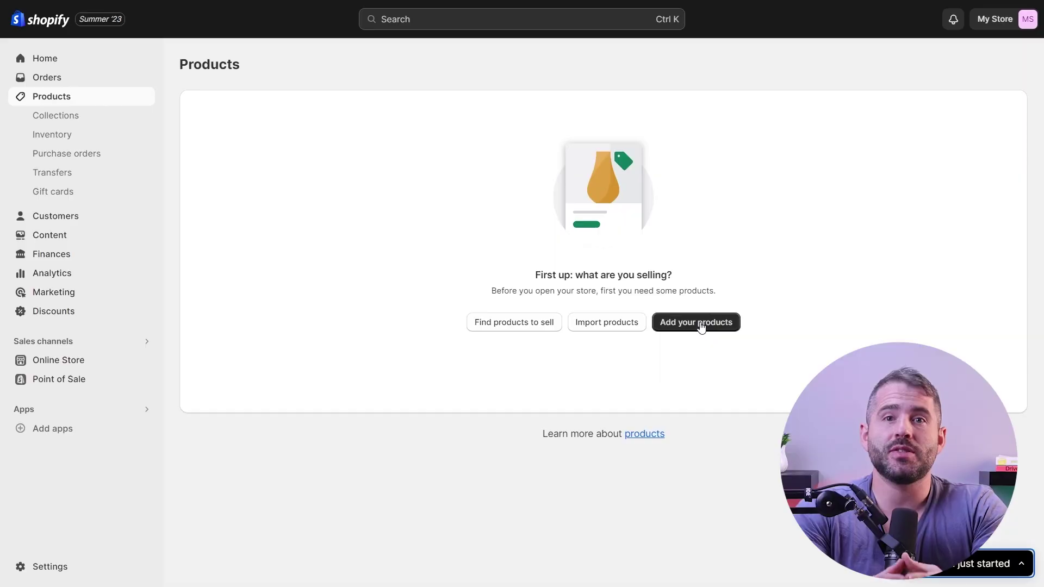
- Add the Basic Tees product and allow selling it when out of stock
{"action": "left_click", "coordinate": [700, 325]}
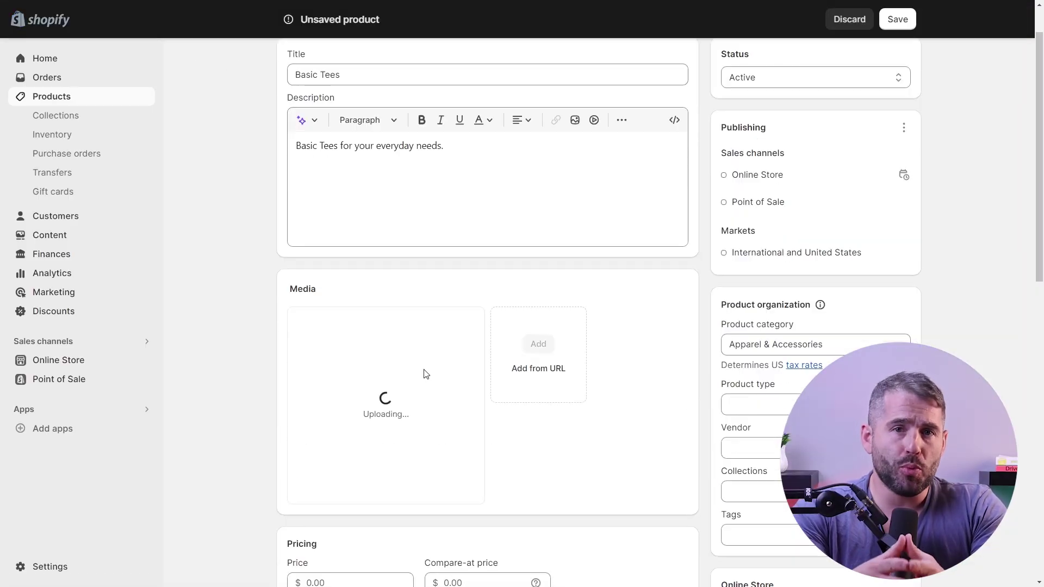
{"action": "scroll", "coordinate": [414, 369], "scroll_direction": "down", "scroll_amount": 4}
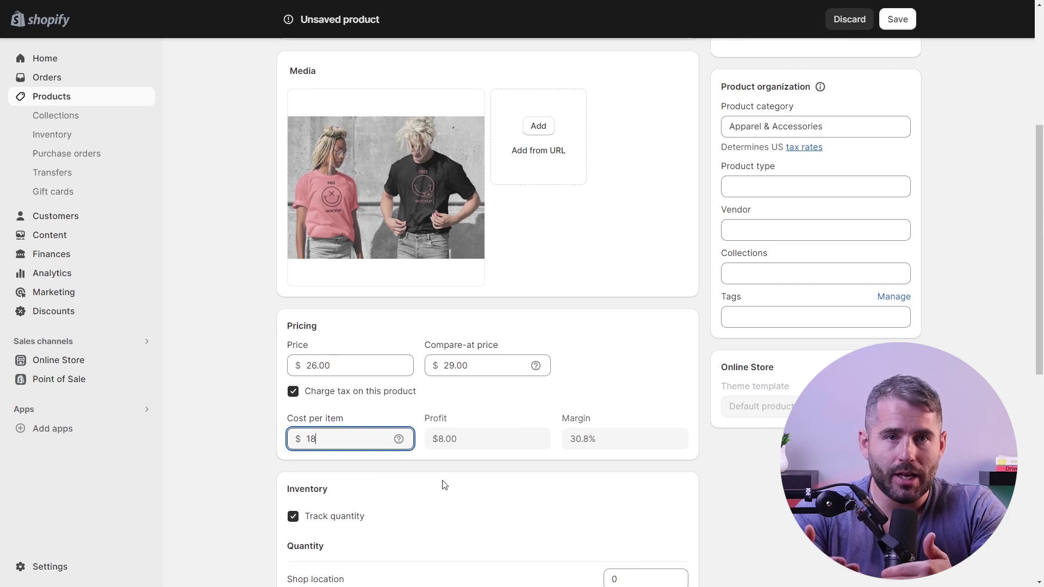
{"action": "scroll", "coordinate": [445, 484], "scroll_direction": "down", "scroll_amount": 3}
{"action": "left_click", "coordinate": [319, 456]}
- Enter the tee's shipping weight and edit its search engine listing meta description
{"action": "scroll", "coordinate": [331, 451], "scroll_direction": "down", "scroll_amount": 3}
{"action": "left_click", "coordinate": [347, 436]}
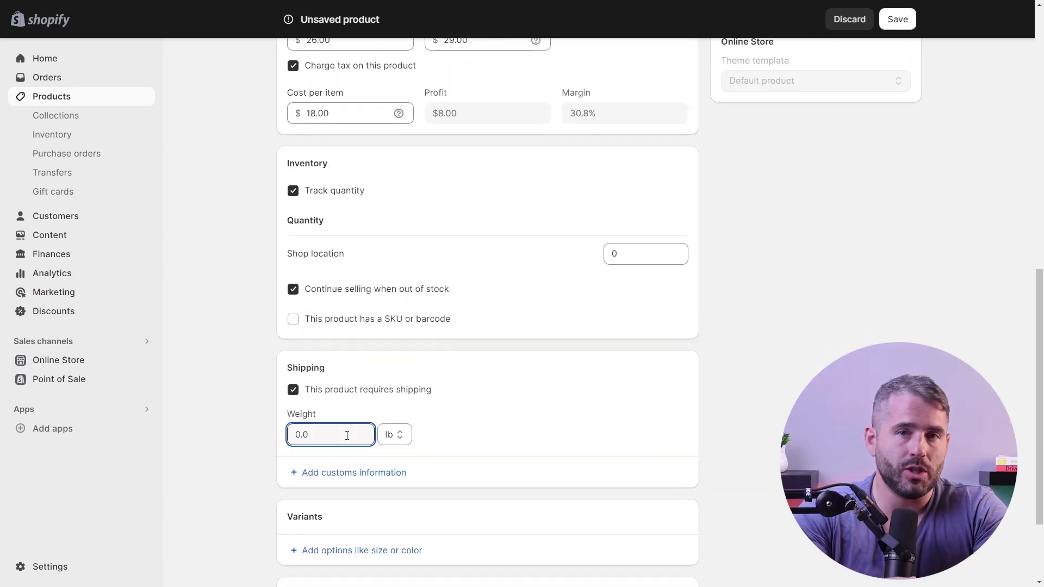
{"action": "scroll", "coordinate": [387, 434], "scroll_direction": "down", "scroll_amount": 2}
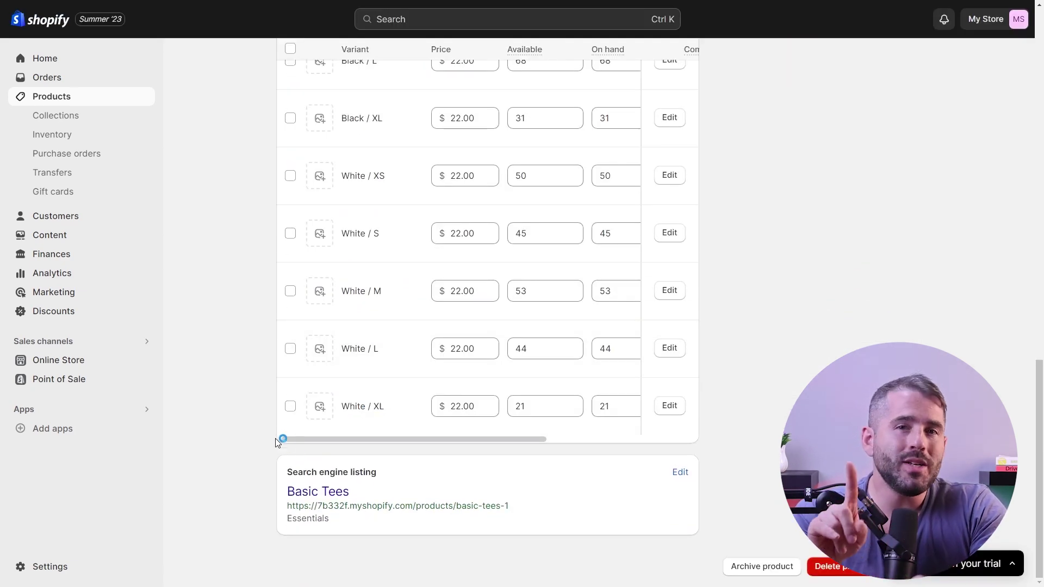
{"action": "left_click", "coordinate": [680, 477]}
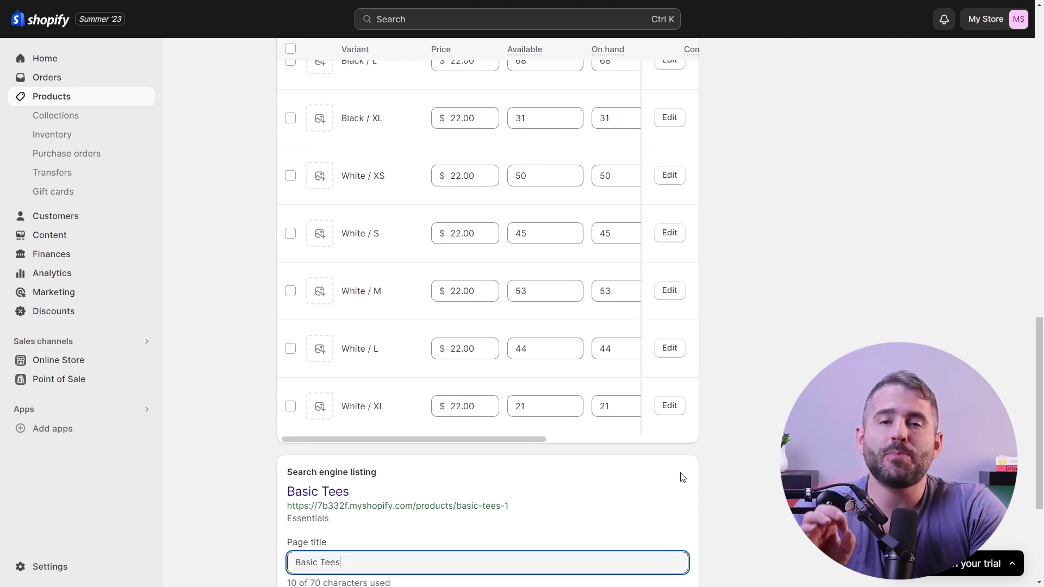
{"action": "scroll", "coordinate": [417, 482], "scroll_direction": "down", "scroll_amount": 2}
{"action": "scroll", "coordinate": [271, 403], "scroll_direction": "down", "scroll_amount": 2}
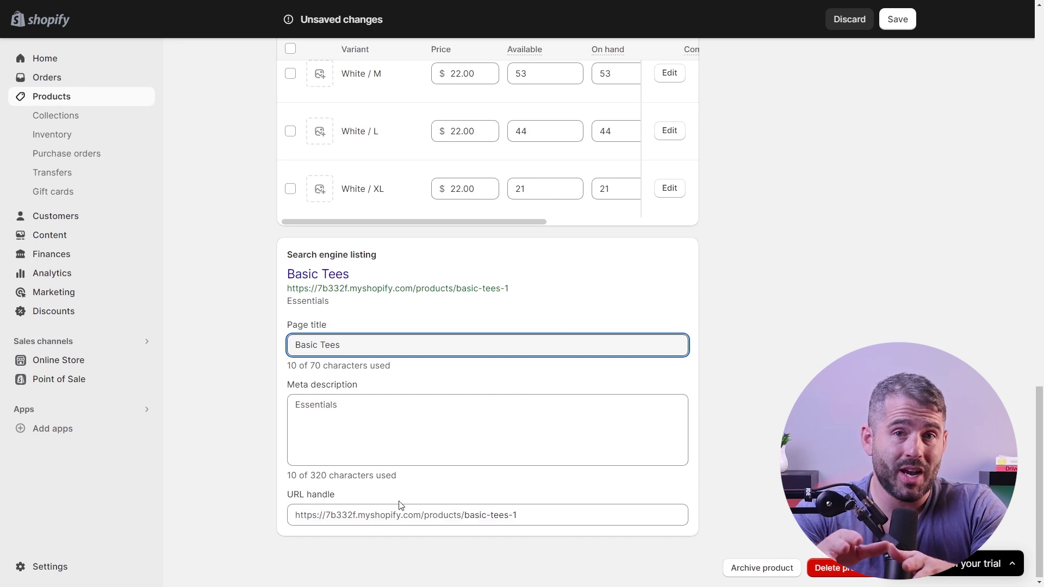
{"action": "left_click", "coordinate": [347, 402]}
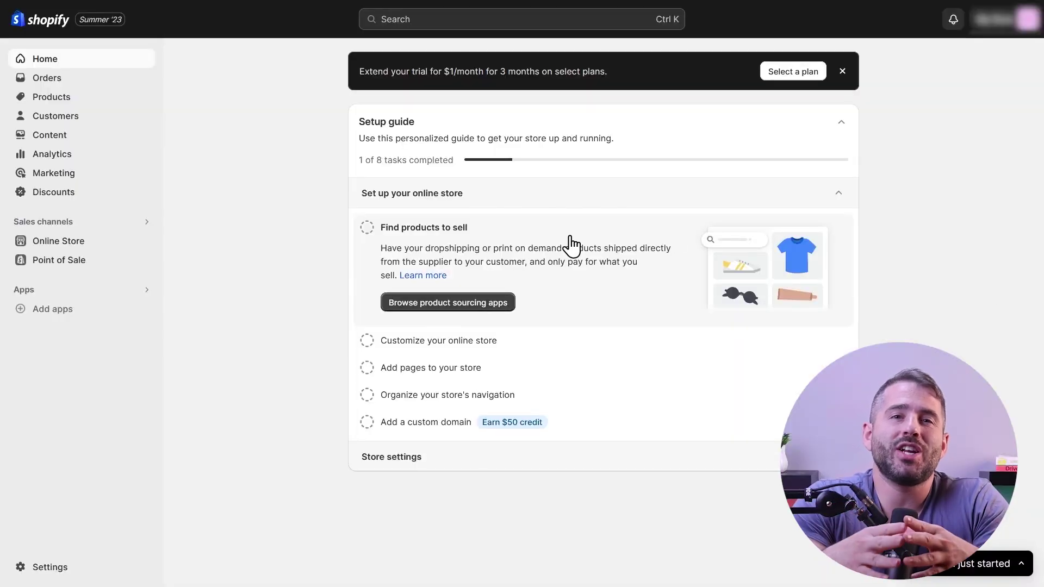
- In the store profile settings, replace the store name with 'New Store Name'
{"action": "left_click", "coordinate": [61, 572]}
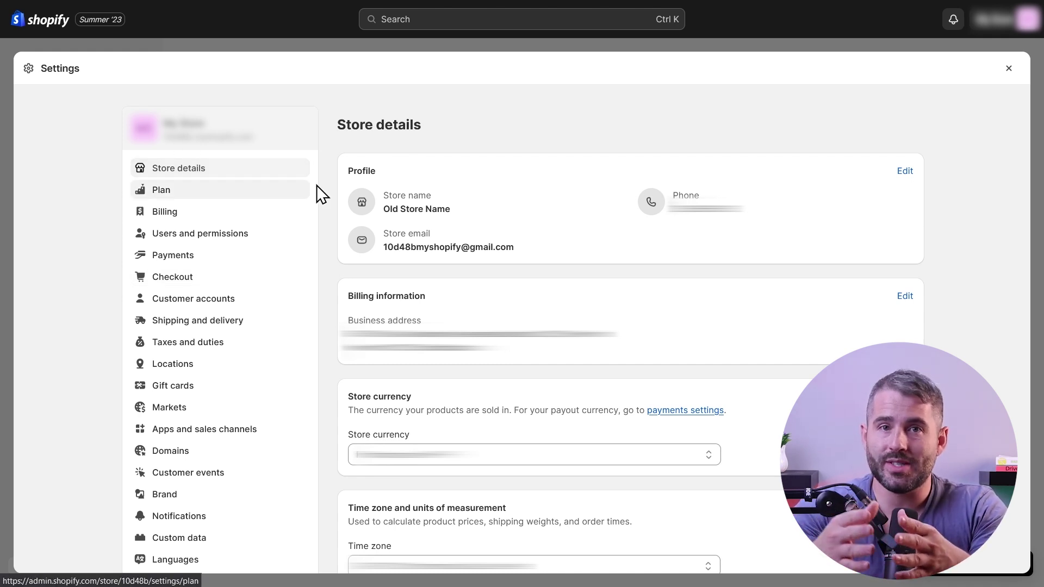
{"action": "left_click", "coordinate": [907, 172]}
{"action": "left_click_drag", "start_coordinate": [508, 214], "coordinate": [324, 221]}
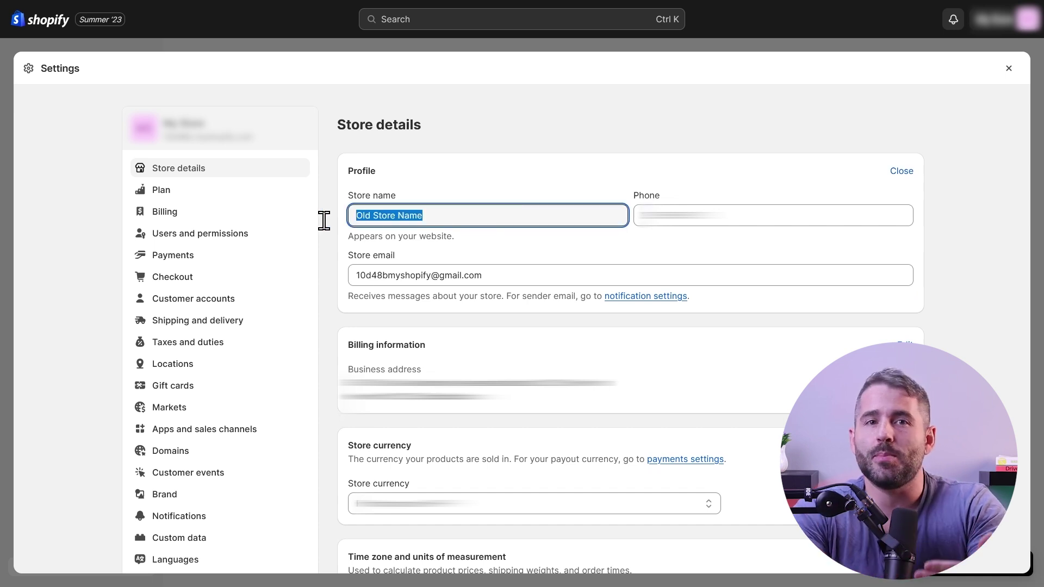
{"action": "type", "text": "New Store Name"}
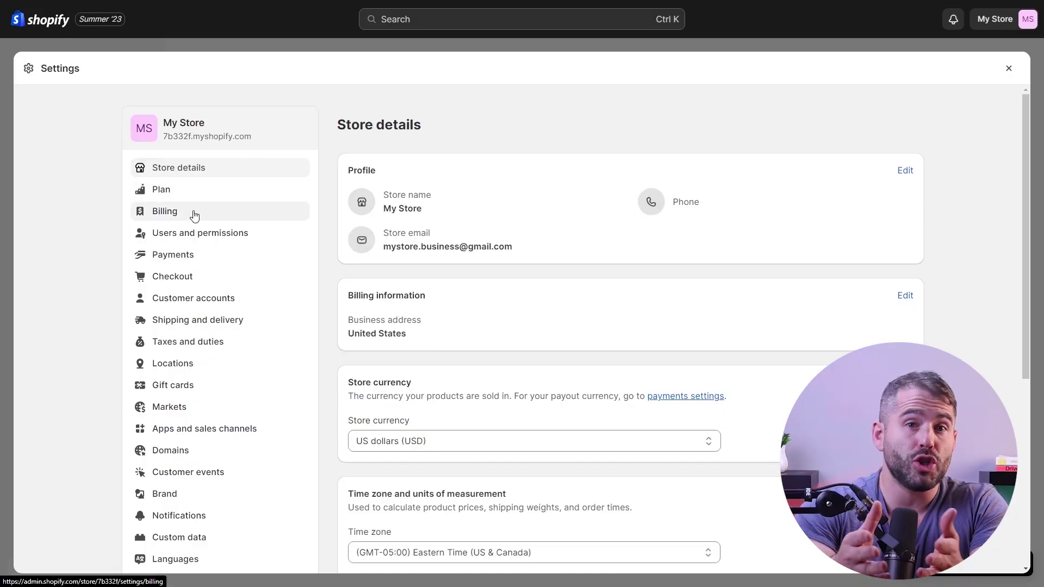
- View the store's domain settings
{"action": "scroll", "coordinate": [193, 212], "scroll_direction": "down", "scroll_amount": 3}
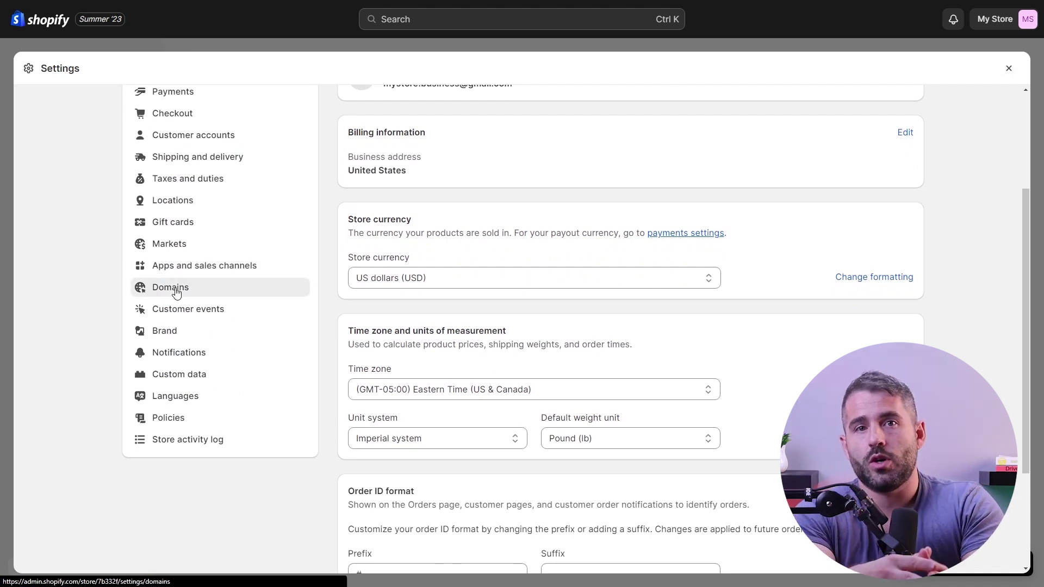
{"action": "left_click", "coordinate": [176, 292]}
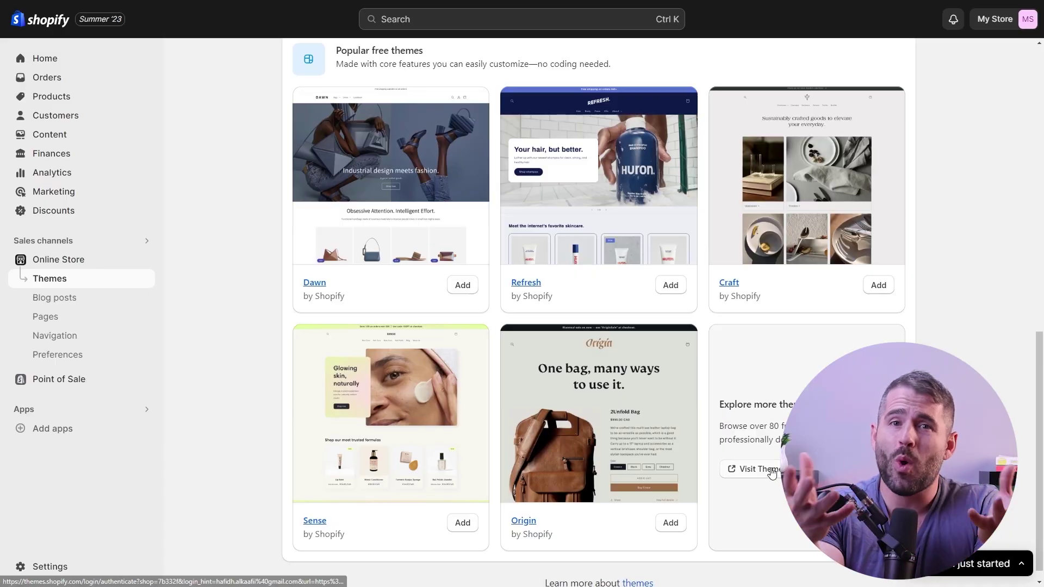
- Browse the Theme Store catalogue and add the free Studio theme to the store
{"action": "left_click", "coordinate": [771, 471]}
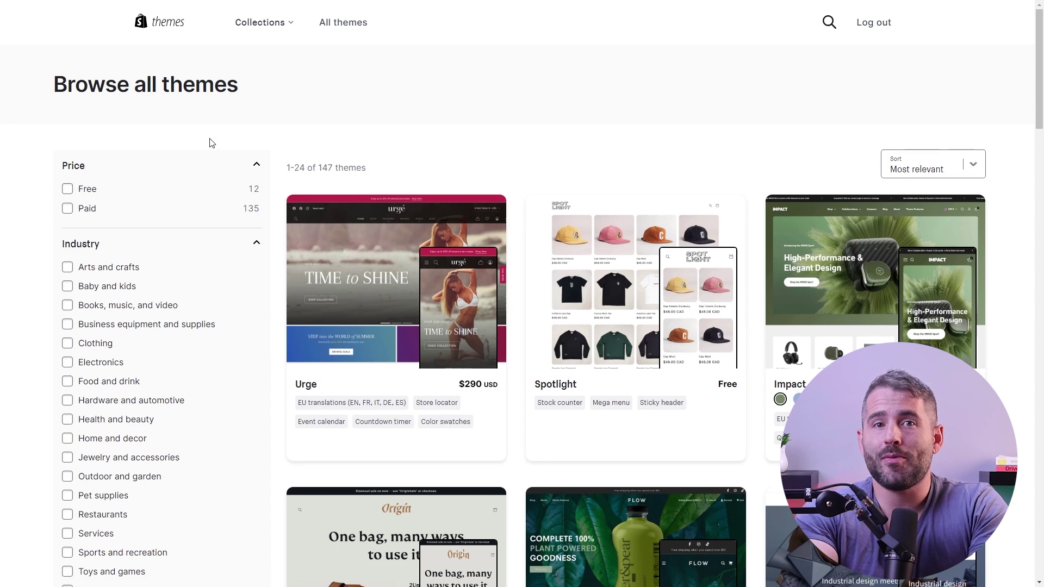
{"action": "left_click", "coordinate": [290, 100]}
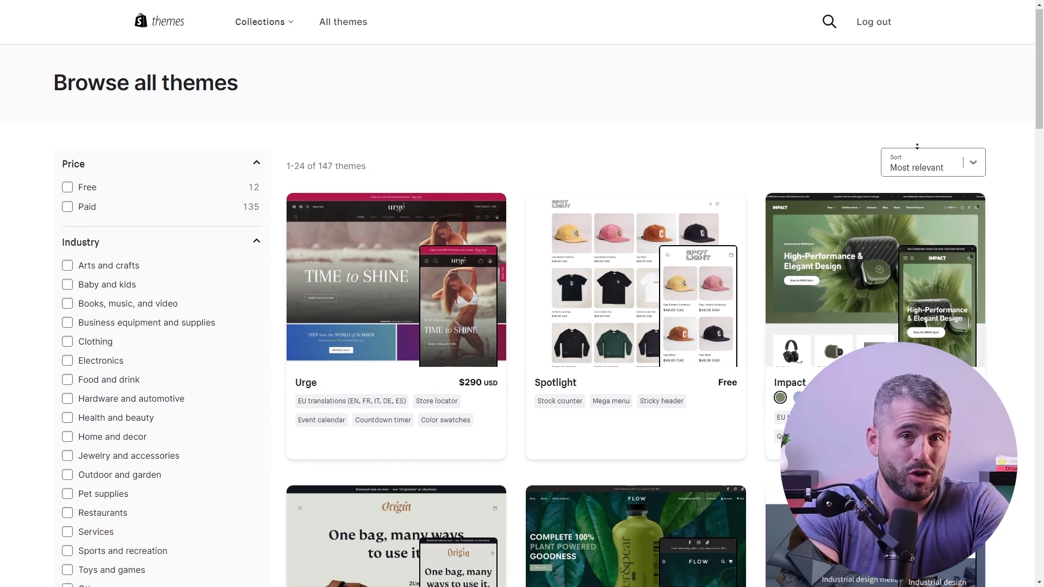
{"action": "scroll", "coordinate": [916, 141], "scroll_direction": "down", "scroll_amount": 2}
{"action": "scroll", "coordinate": [917, 152], "scroll_direction": "down", "scroll_amount": 1}
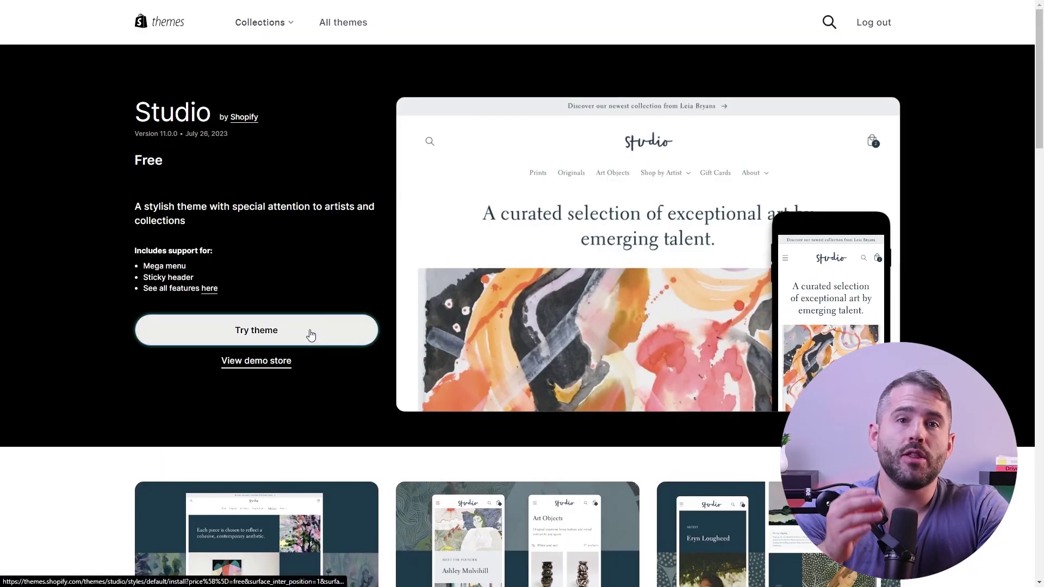
{"action": "left_click", "coordinate": [322, 333]}
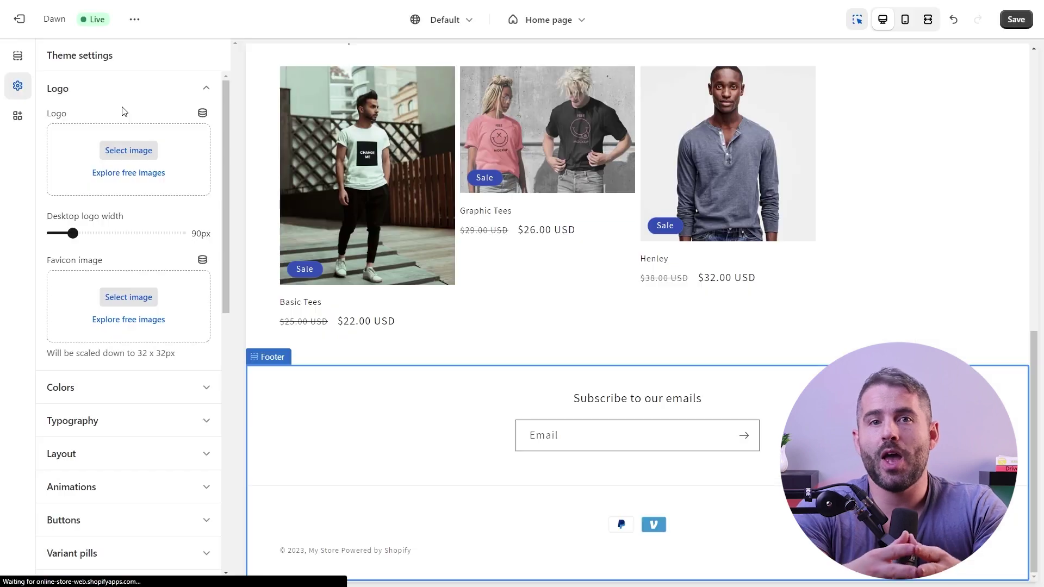
- Review the Dawn theme's logo, Scheme 1 colours and typography settings
{"action": "left_click", "coordinate": [114, 97]}
{"action": "left_click", "coordinate": [107, 130]}
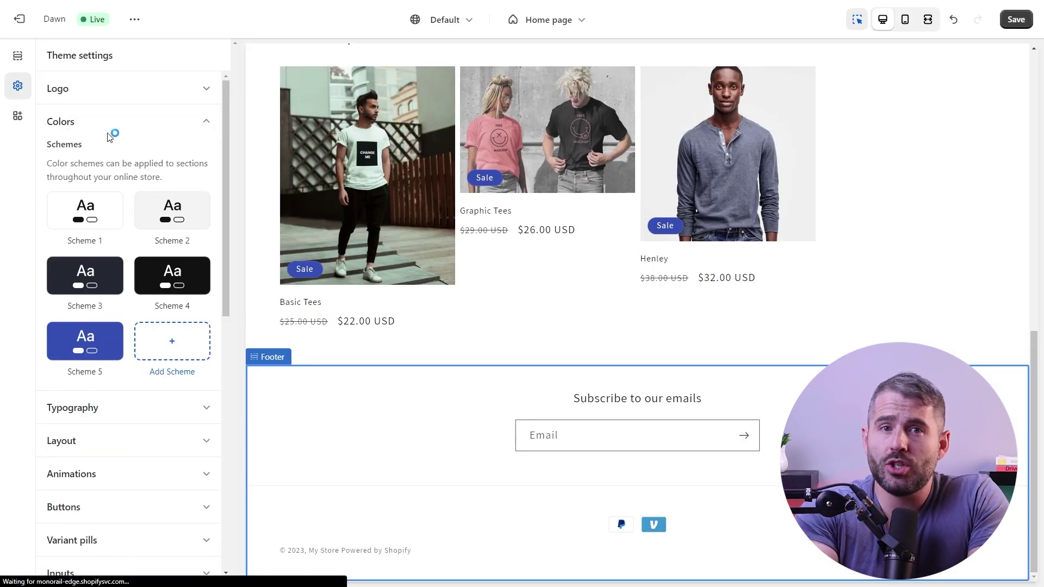
{"action": "left_click", "coordinate": [93, 220]}
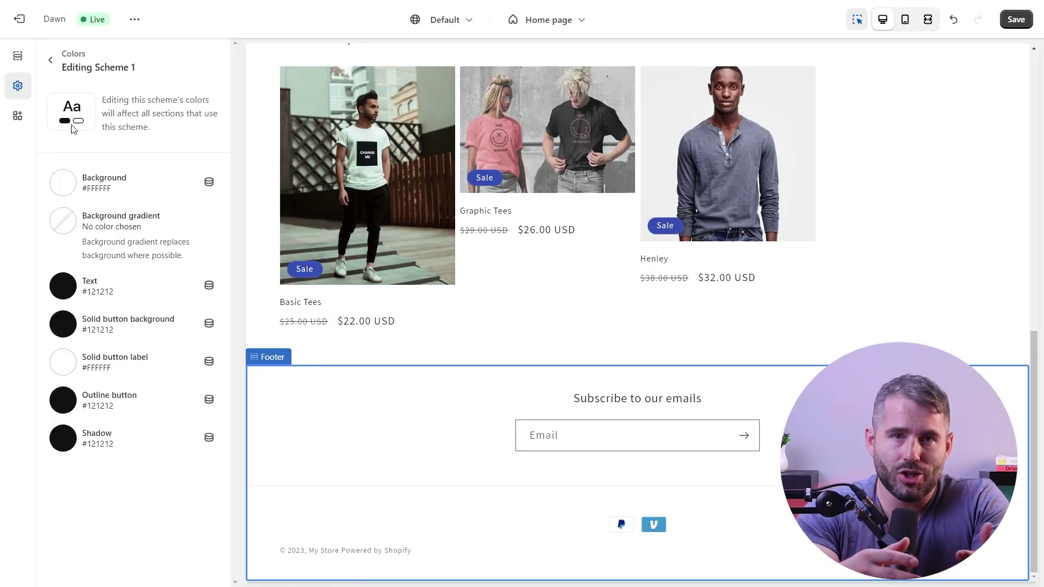
{"action": "left_click", "coordinate": [50, 60]}
{"action": "scroll", "coordinate": [89, 296], "scroll_direction": "down", "scroll_amount": 1}
{"action": "left_click", "coordinate": [88, 296]}
{"action": "scroll", "coordinate": [105, 293], "scroll_direction": "down", "scroll_amount": 5}
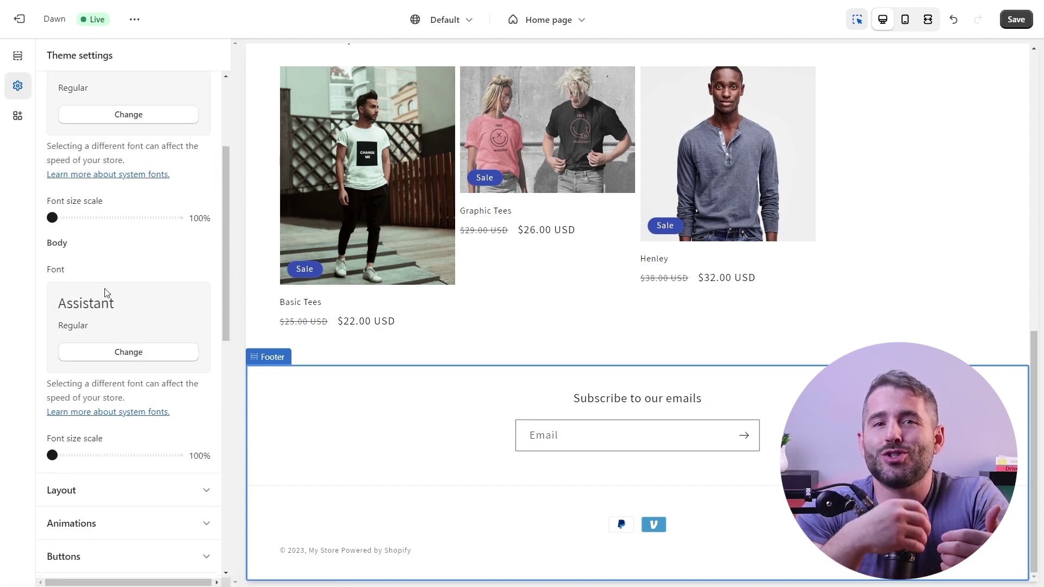
{"action": "scroll", "coordinate": [104, 292], "scroll_direction": "down", "scroll_amount": 8}
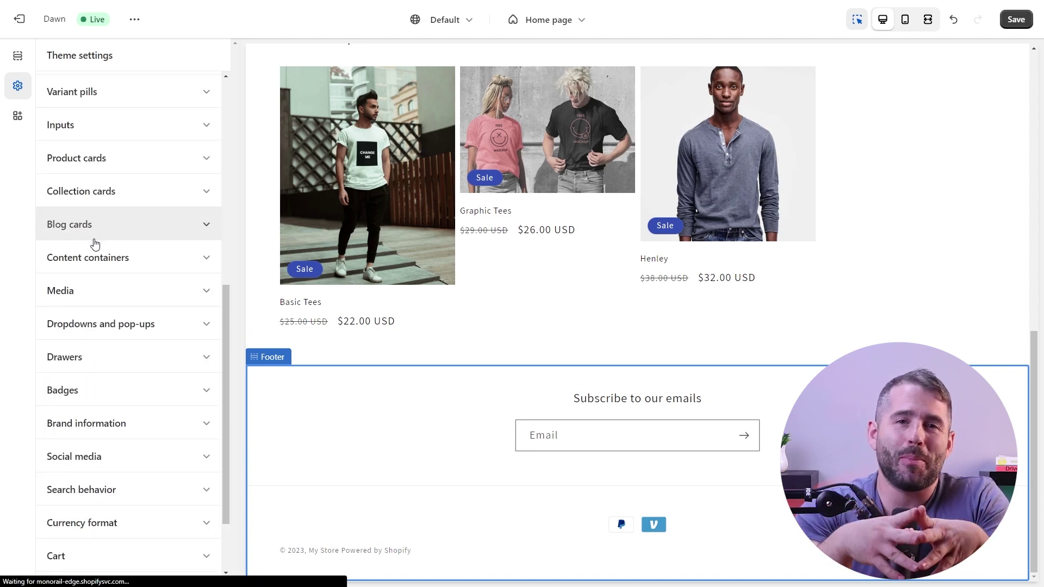
{"action": "scroll", "coordinate": [98, 262], "scroll_direction": "up", "scroll_amount": 6}
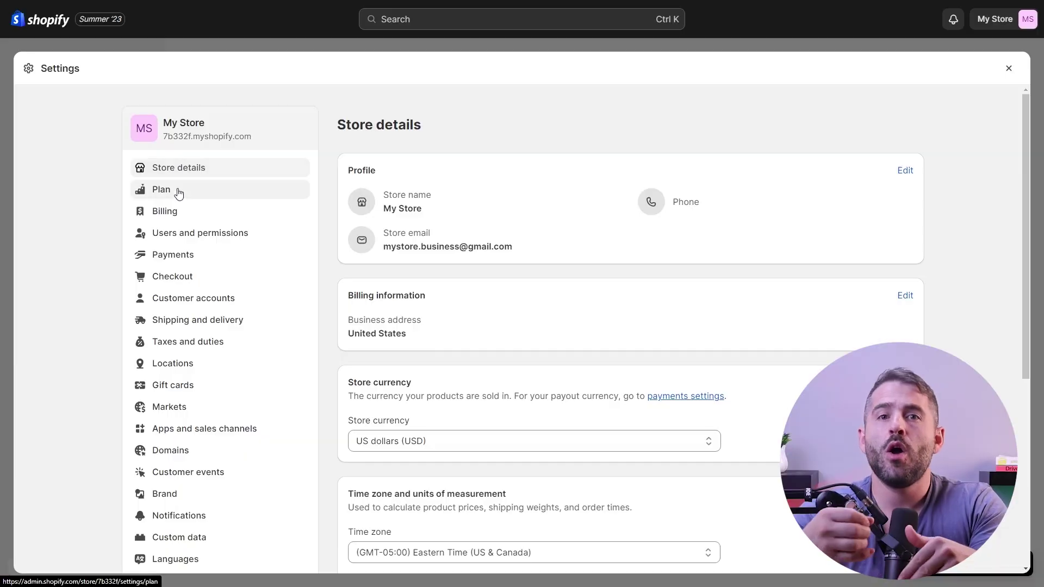
{"action": "left_click", "coordinate": [178, 256]}
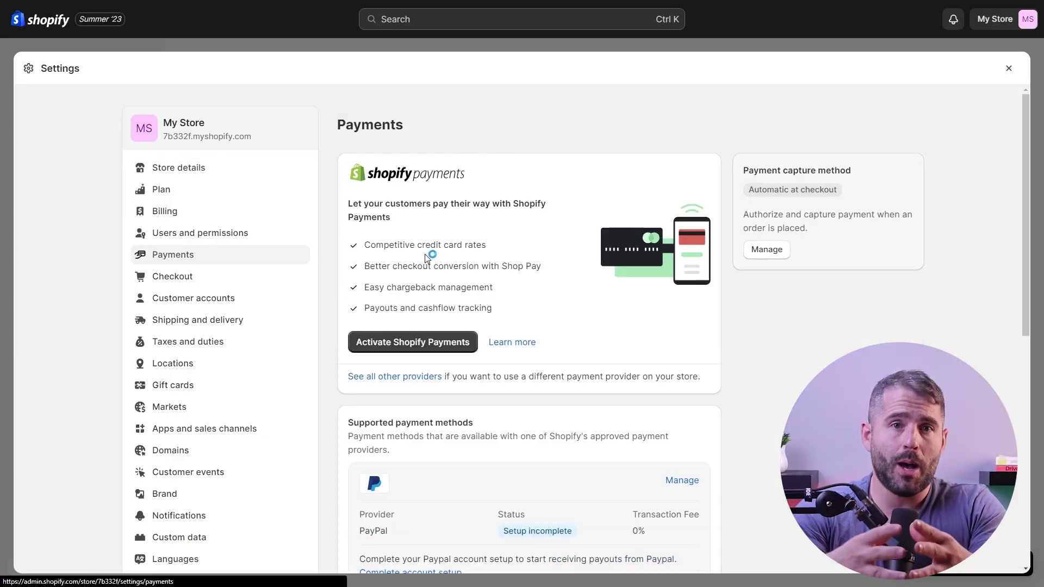
{"action": "scroll", "coordinate": [429, 257], "scroll_direction": "down", "scroll_amount": 6}
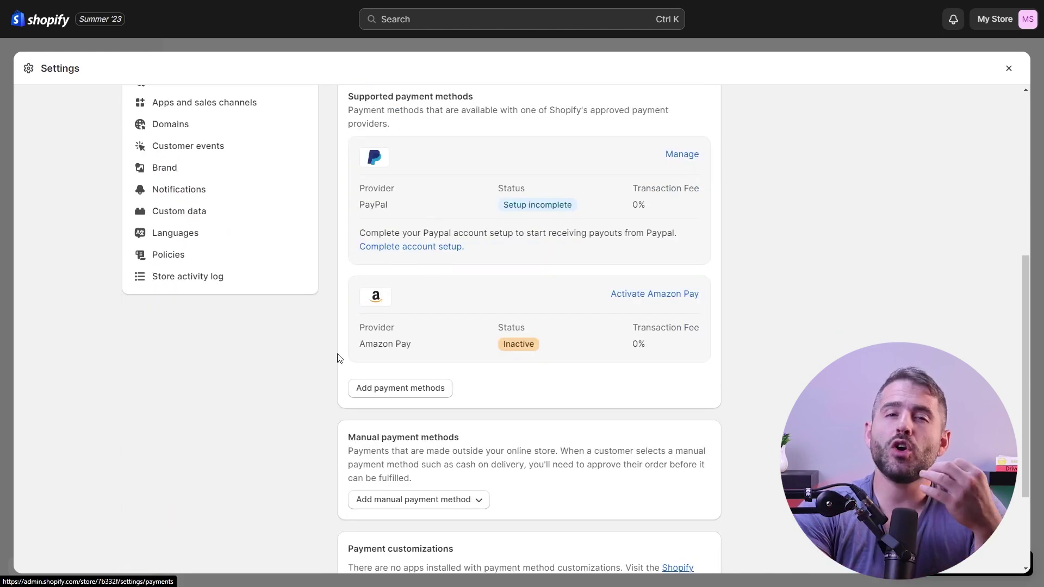
{"action": "left_click", "coordinate": [423, 389]}
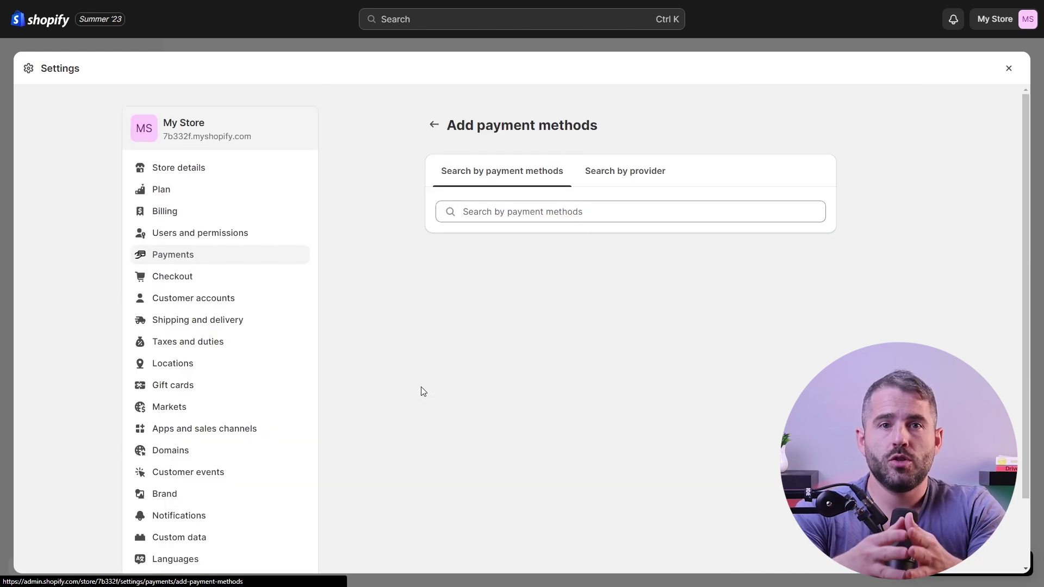
{"action": "left_click", "coordinate": [471, 212]}
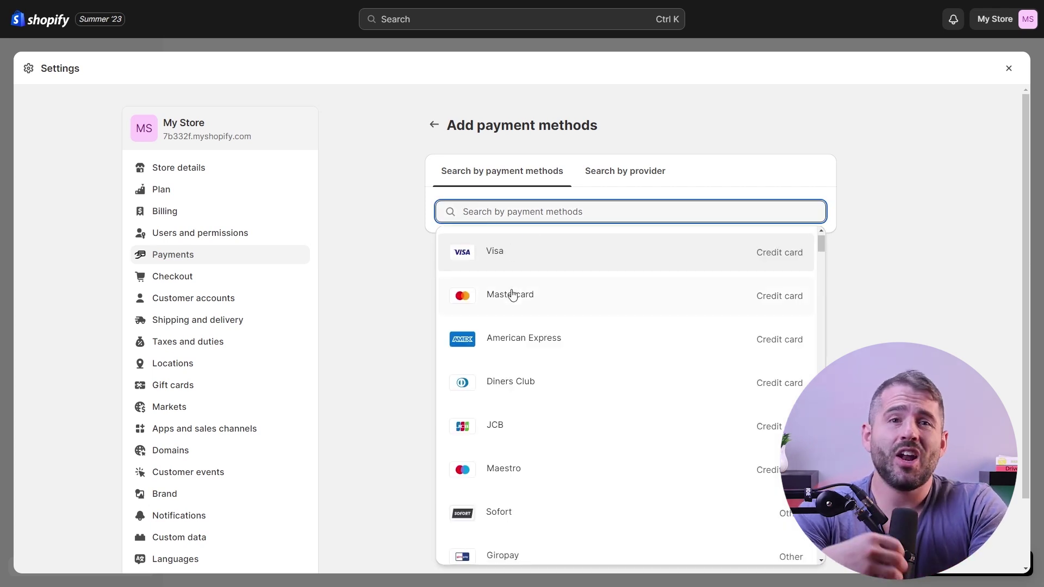
{"action": "scroll", "coordinate": [513, 304], "scroll_direction": "down", "scroll_amount": 3}
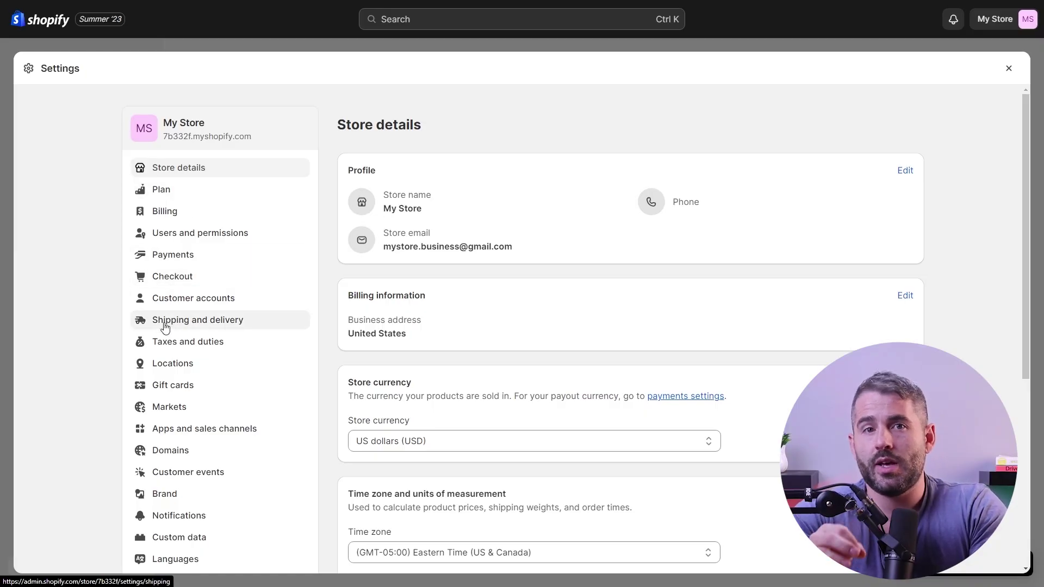
{"action": "left_click", "coordinate": [216, 322]}
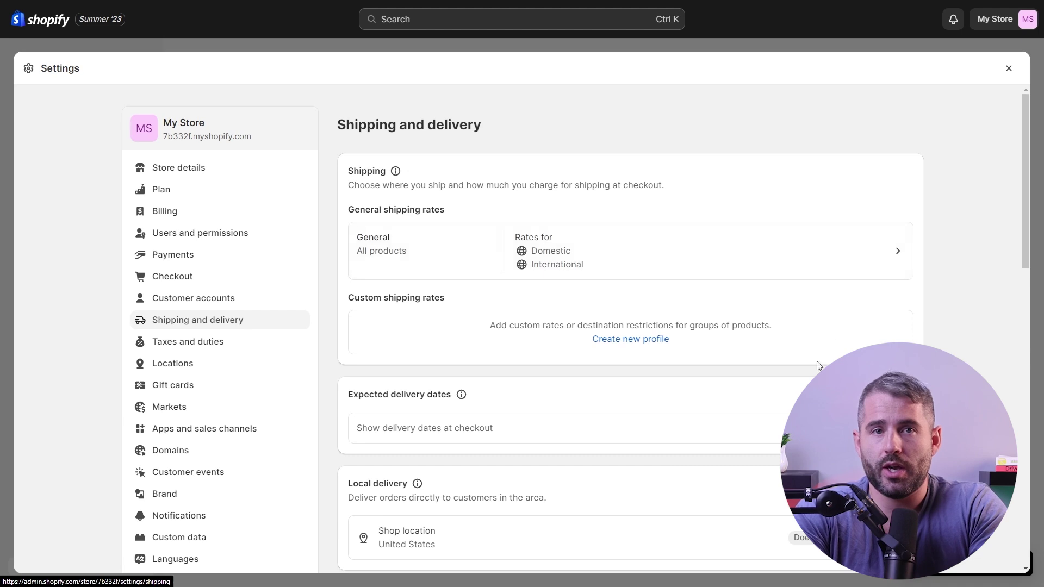
{"action": "scroll", "coordinate": [509, 364], "scroll_direction": "down", "scroll_amount": 3}
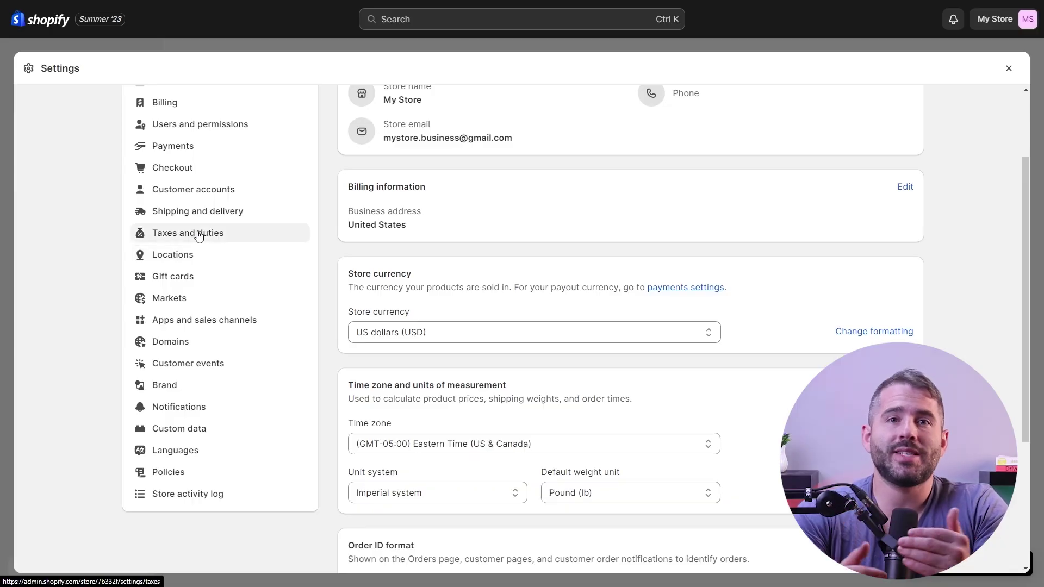
- Check the Taxes and duties settings, then view the store's Locations settings
{"action": "left_click", "coordinate": [198, 234]}
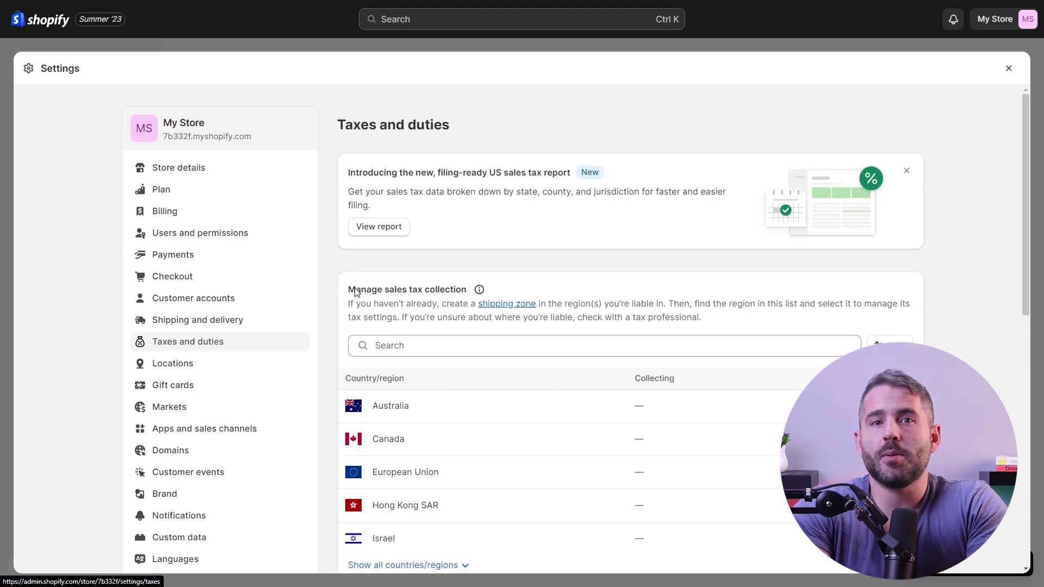
{"action": "scroll", "coordinate": [530, 222], "scroll_direction": "down", "scroll_amount": 1}
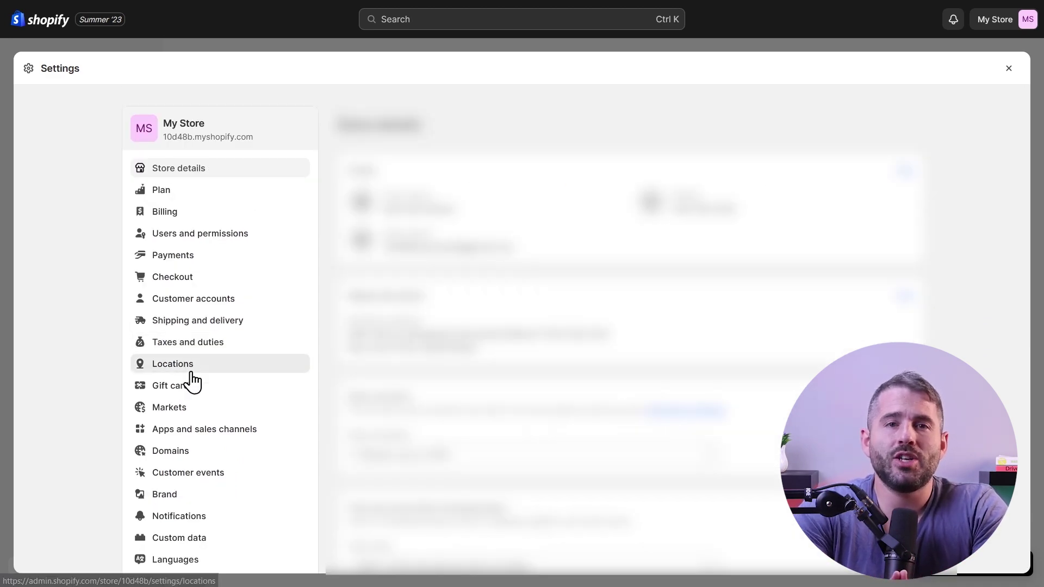
{"action": "left_click", "coordinate": [191, 374]}
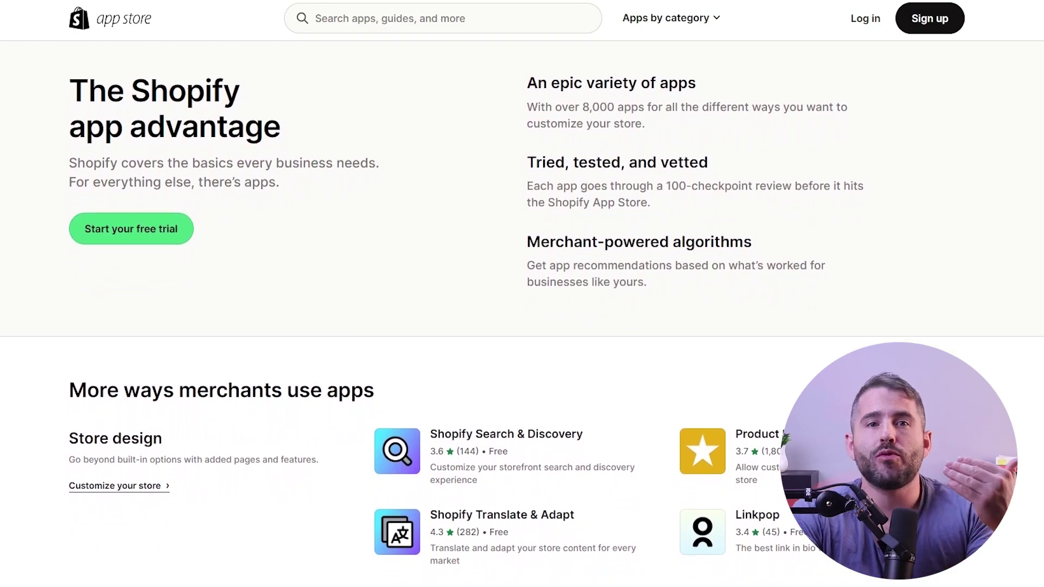
- Find Judge.me Product Reviews under Popular with stores like yours and open its listing
{"action": "scroll", "coordinate": [522, 313], "scroll_direction": "down", "scroll_amount": 2}
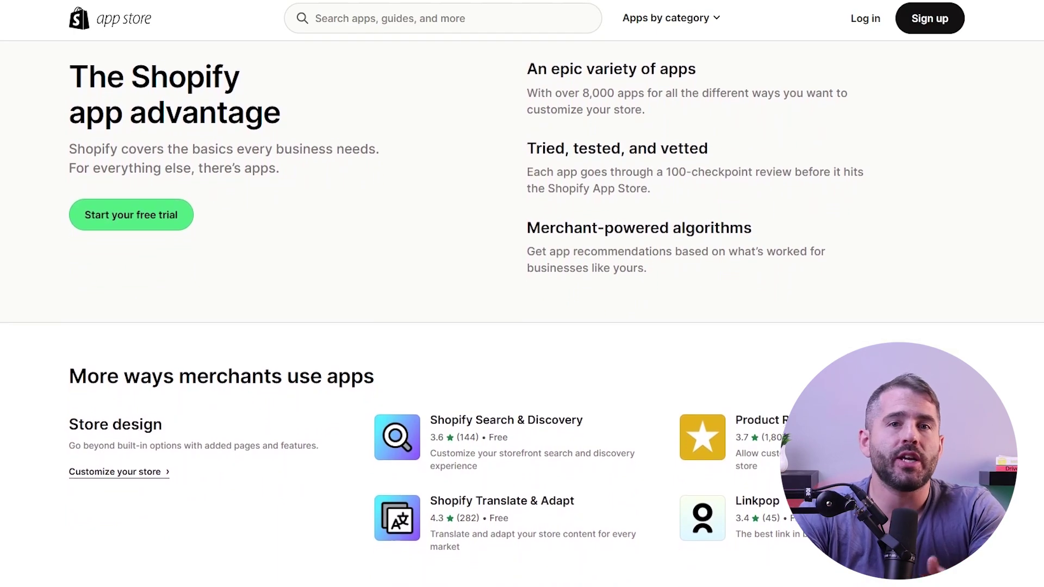
{"action": "scroll", "coordinate": [522, 314], "scroll_direction": "down", "scroll_amount": 2}
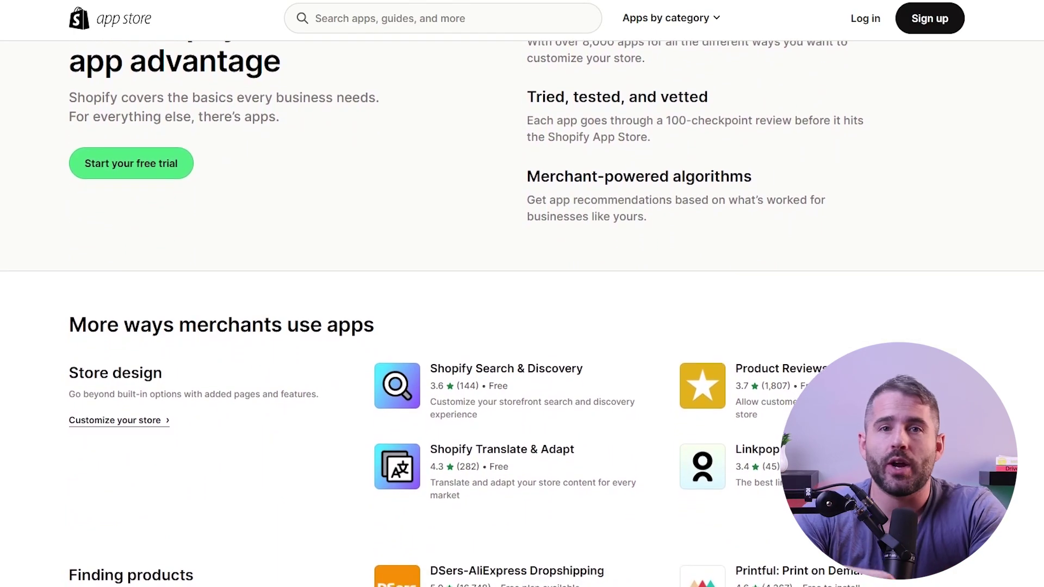
{"action": "scroll", "coordinate": [522, 314], "scroll_direction": "down", "scroll_amount": 2}
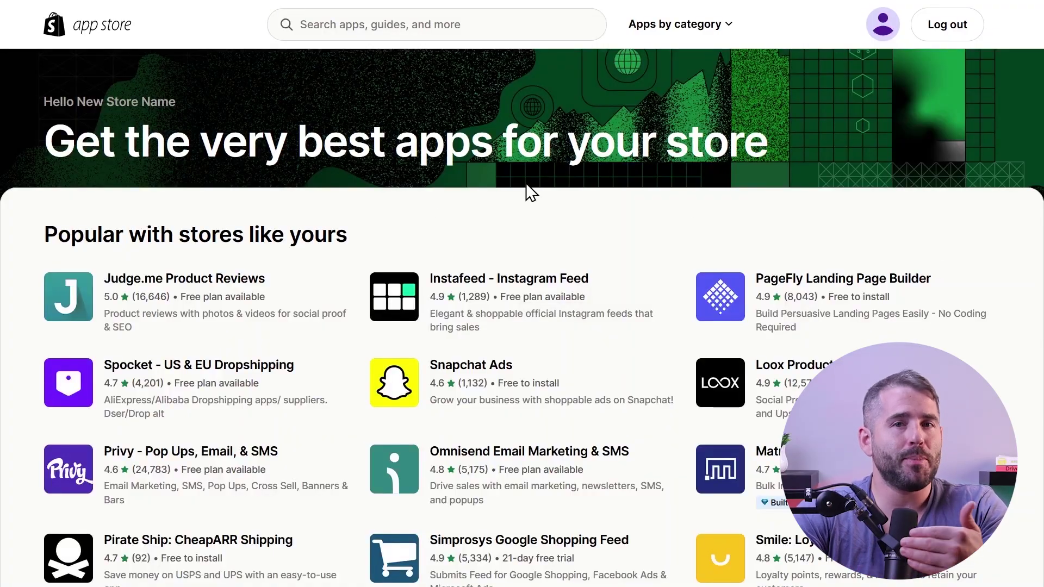
{"action": "left_click", "coordinate": [243, 288]}
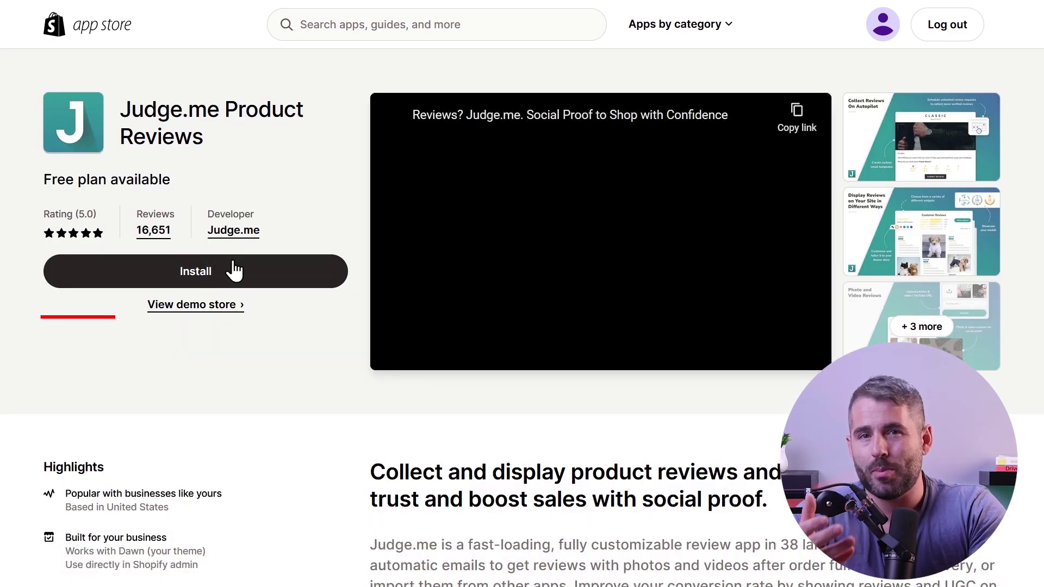